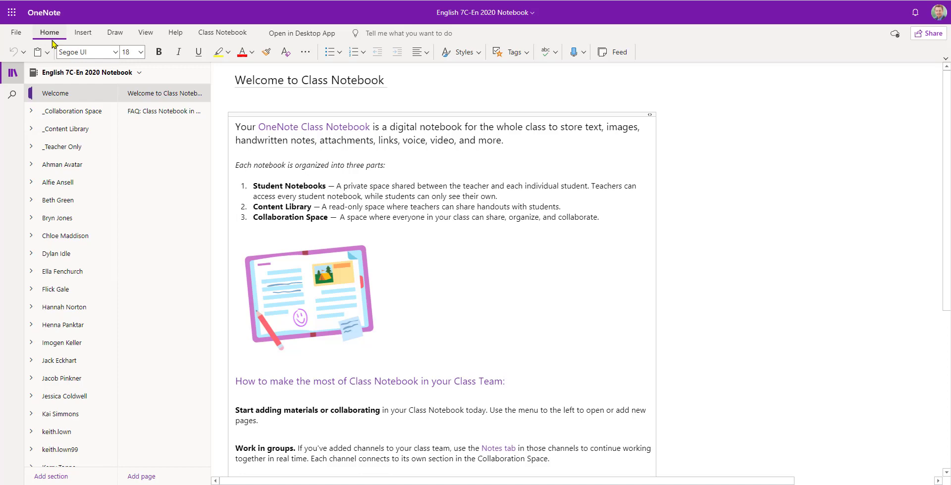
# Step: Show the Class Notebook teacher tools for the English 7C-En 2020 notebook
pyautogui.click(221, 36)
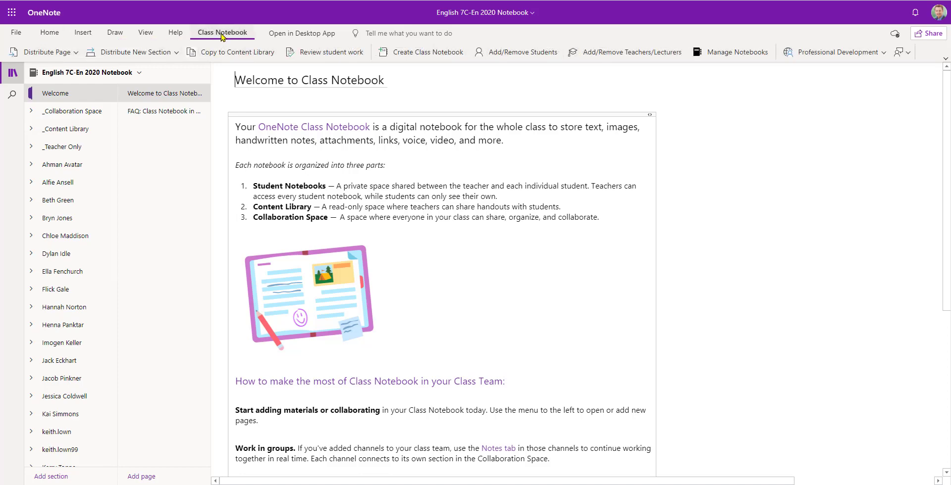
# Step: Choose the Homework section's Lesson 2.1 page for student work review
pyautogui.click(323, 55)
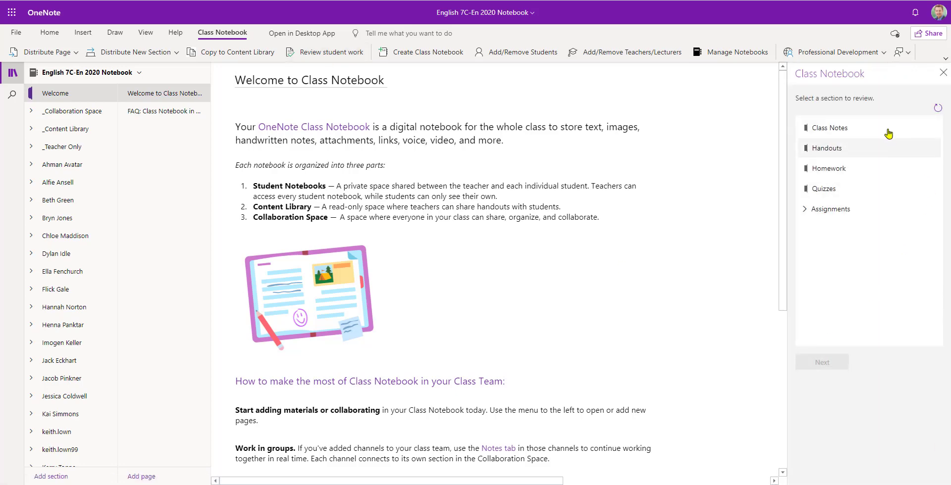
pyautogui.click(841, 177)
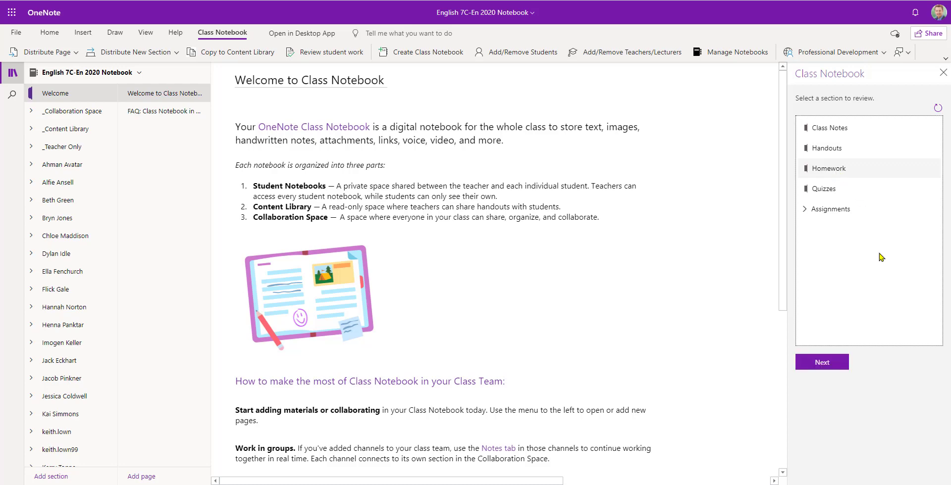
pyautogui.click(819, 367)
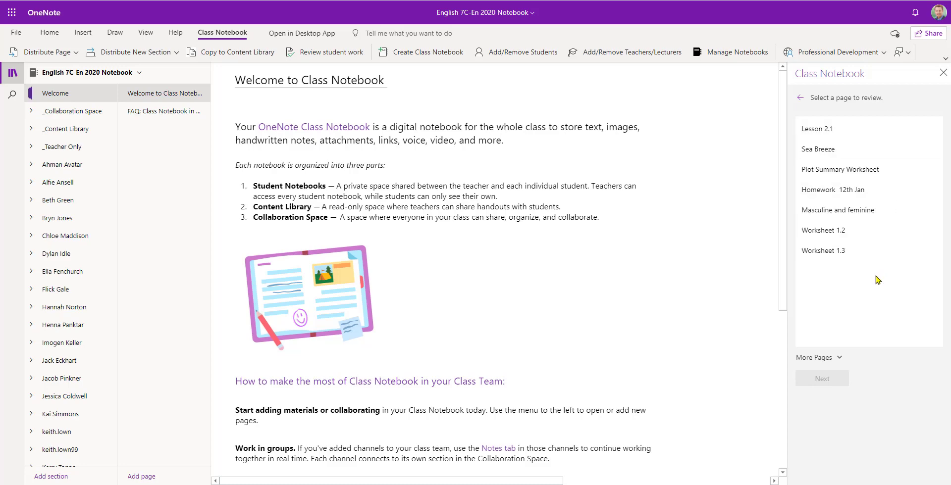
pyautogui.click(819, 131)
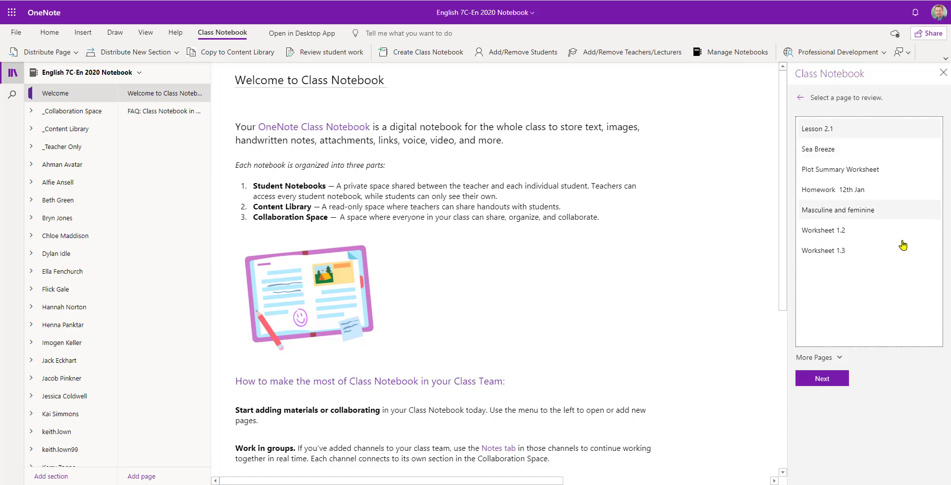
pyautogui.click(825, 384)
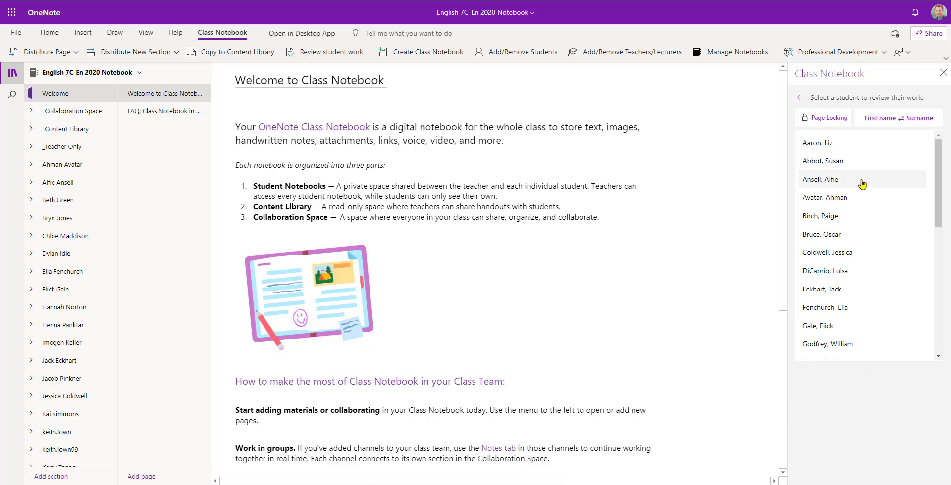
# Step: Browse the student list and toggle name order back to surname-first
pyautogui.scroll(-8, 862, 185)
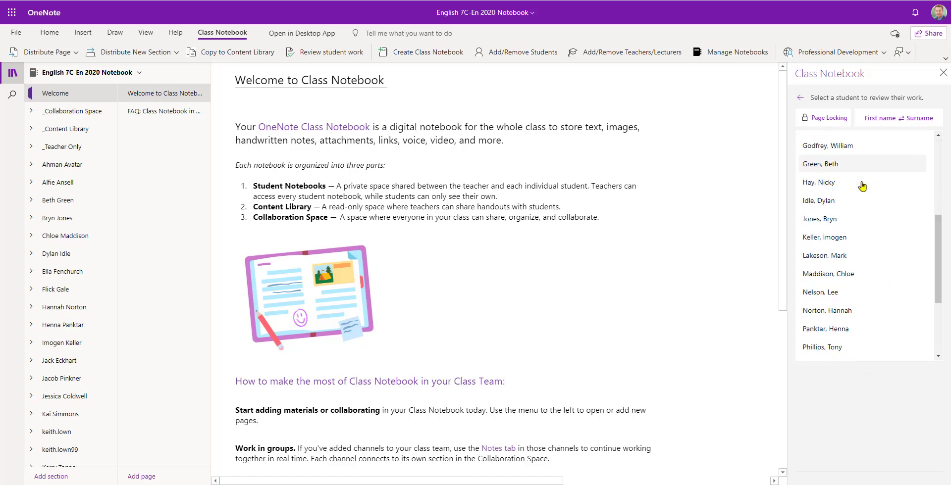
pyautogui.scroll(8, 837, 208)
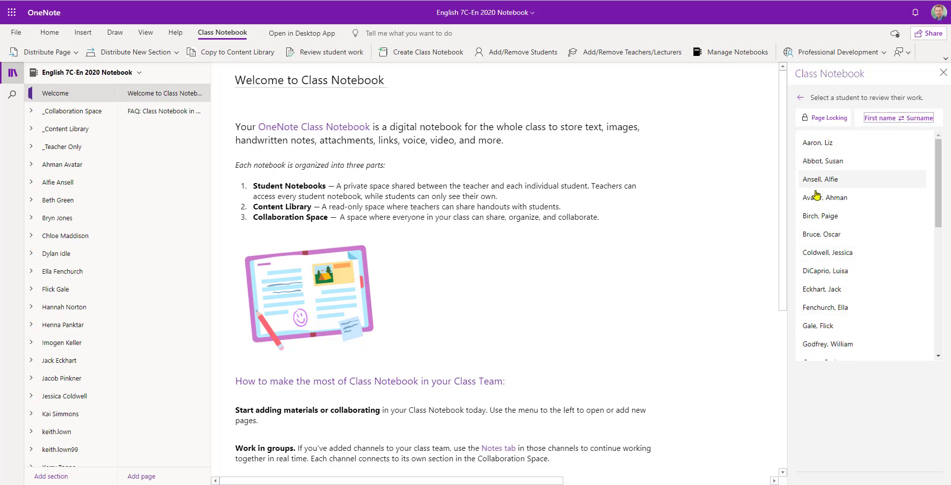
pyautogui.click(883, 122)
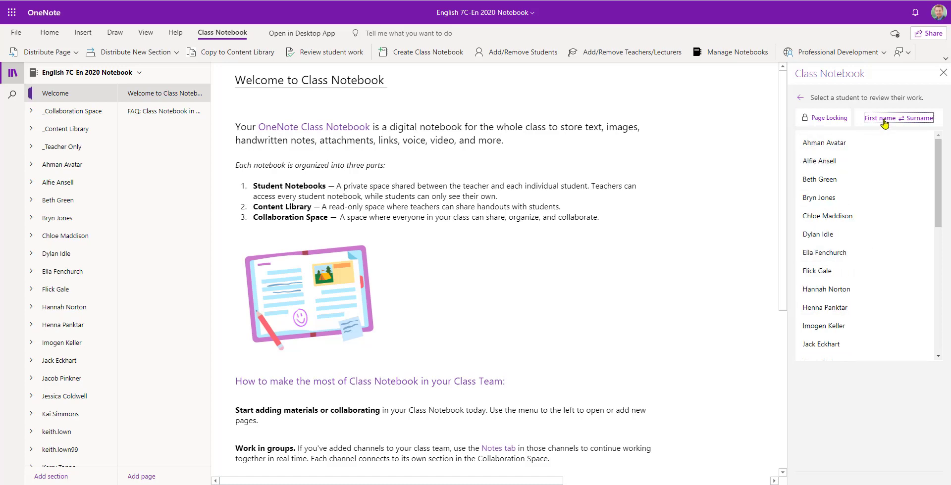
pyautogui.click(885, 122)
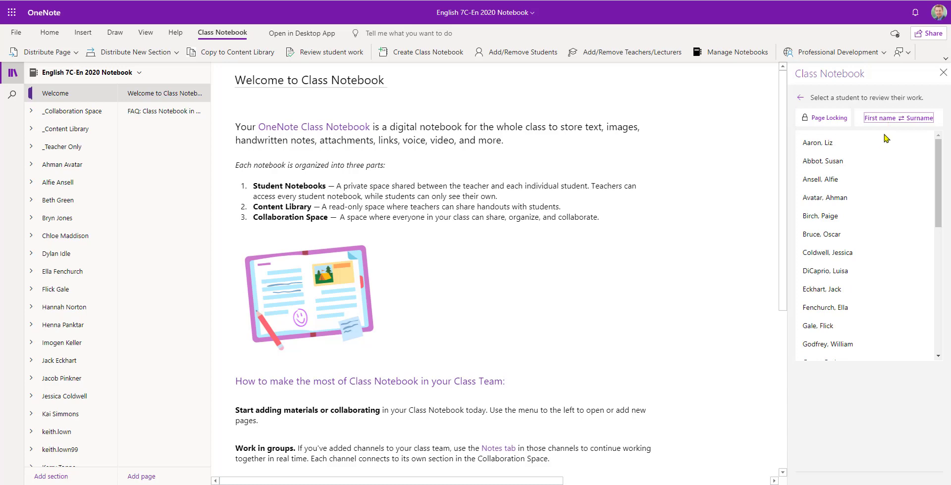
# Step: Open a student's Lesson 2.1 page and set green text below the student's image
pyautogui.click(825, 163)
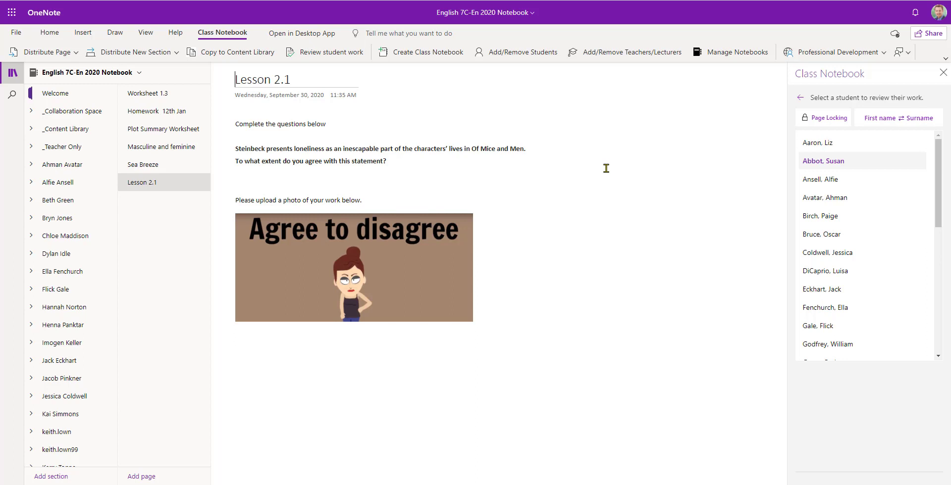
pyautogui.click(82, 33)
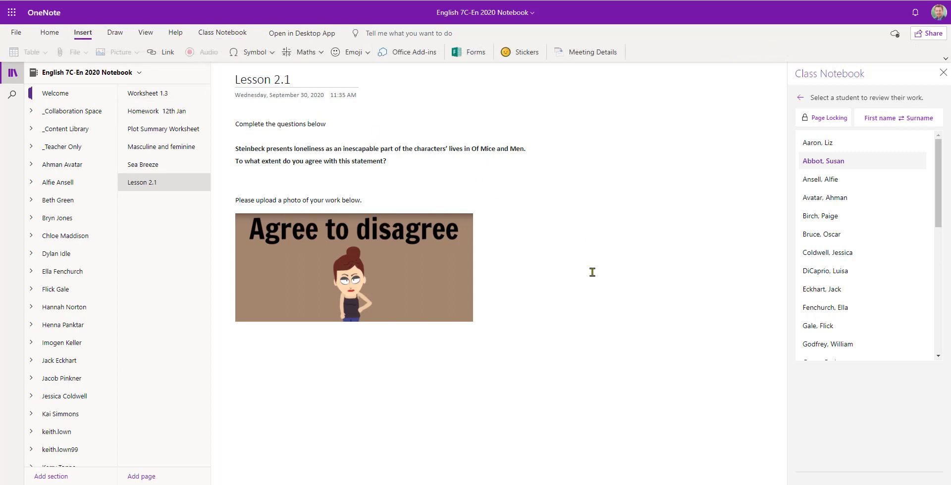
pyautogui.click(252, 334)
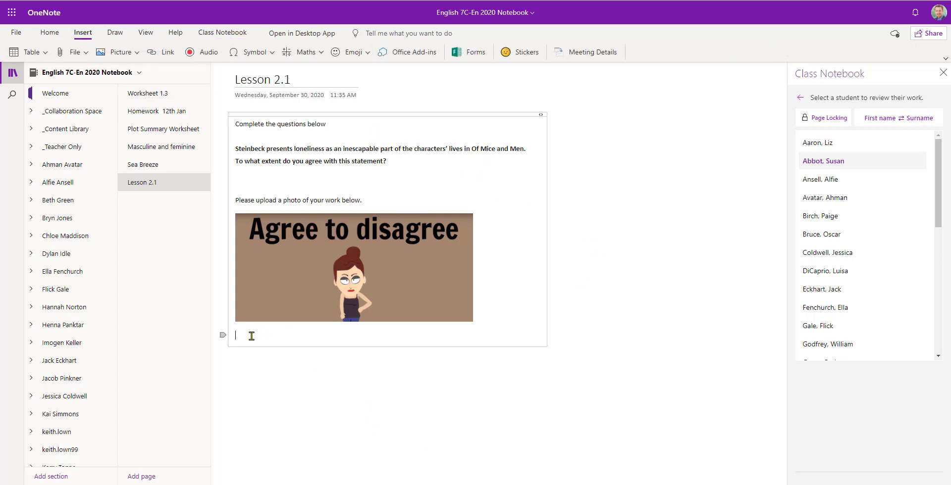
pyautogui.rightClick(242, 334)
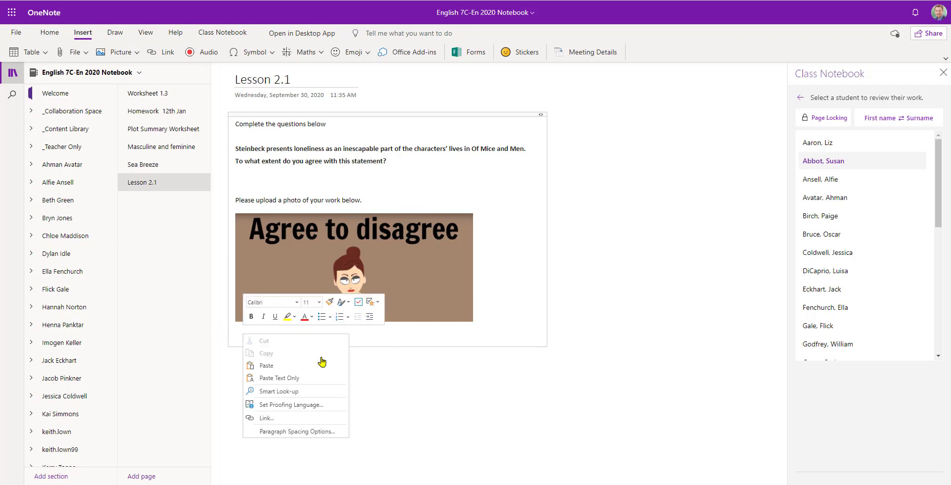
pyautogui.click(311, 317)
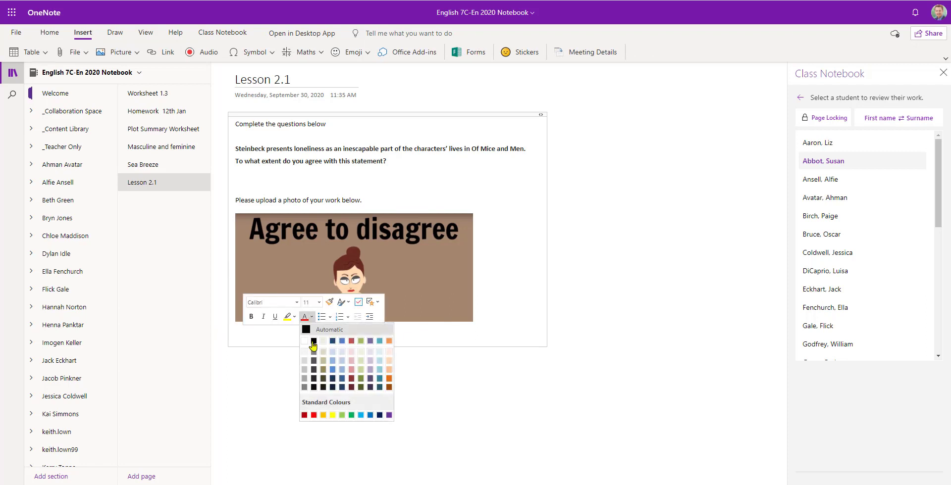
pyautogui.click(355, 426)
# Step: Type 'Interesting but please expand on your answer.' and follow it with a grimacing-face emoji
pyautogui.write('Interesting but please expand on your answer.')
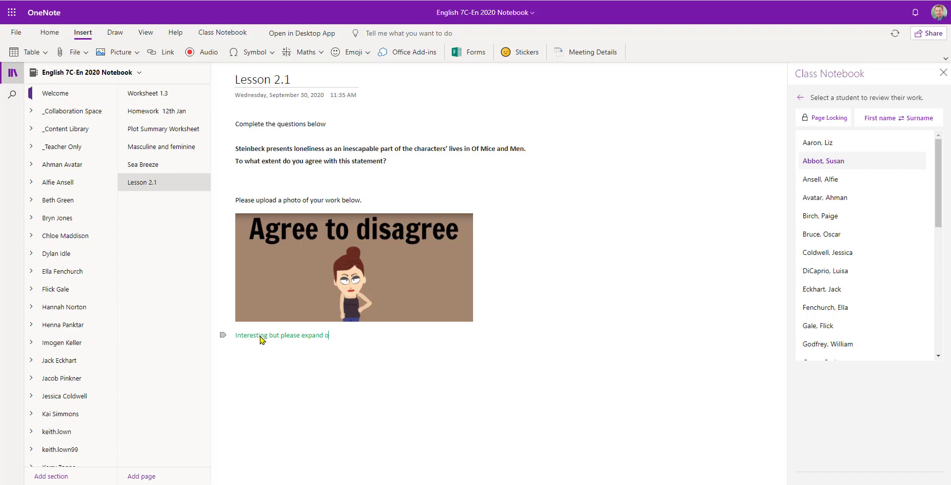
pyautogui.click(367, 53)
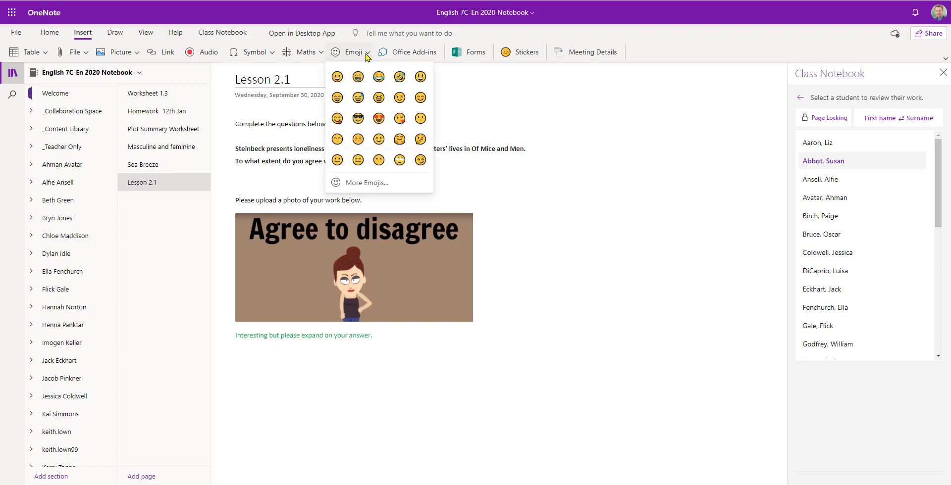
pyautogui.click(365, 178)
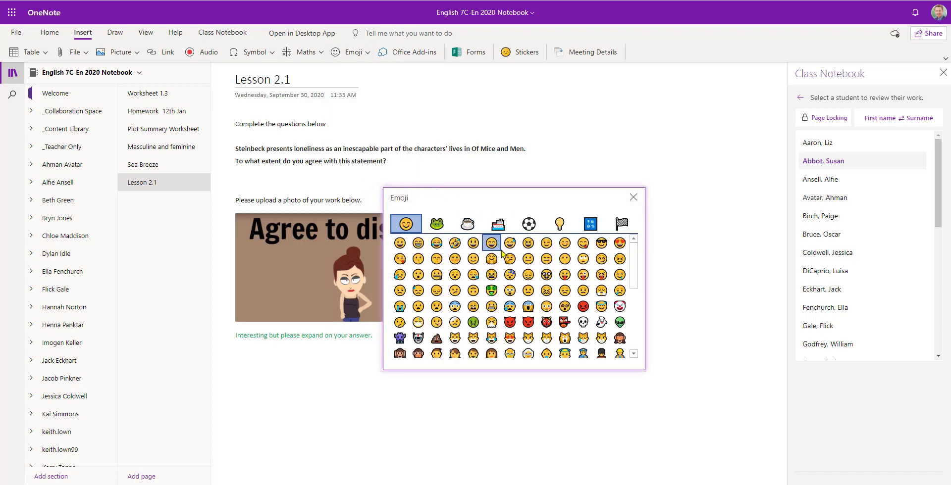
pyautogui.scroll(-3, 510, 296)
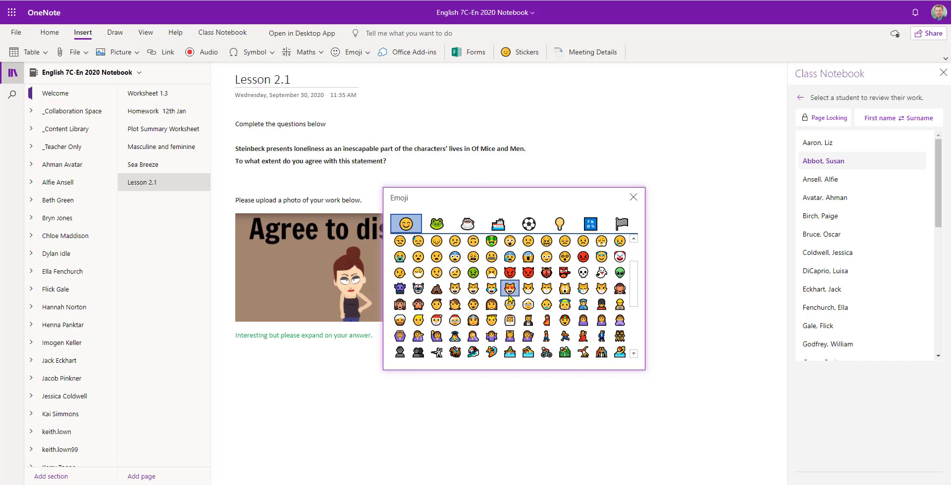
pyautogui.click(491, 257)
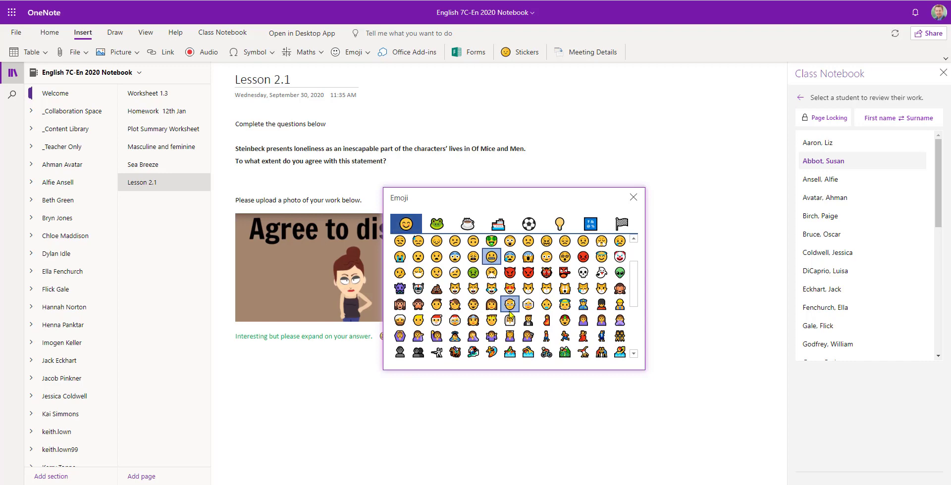
pyautogui.click(634, 198)
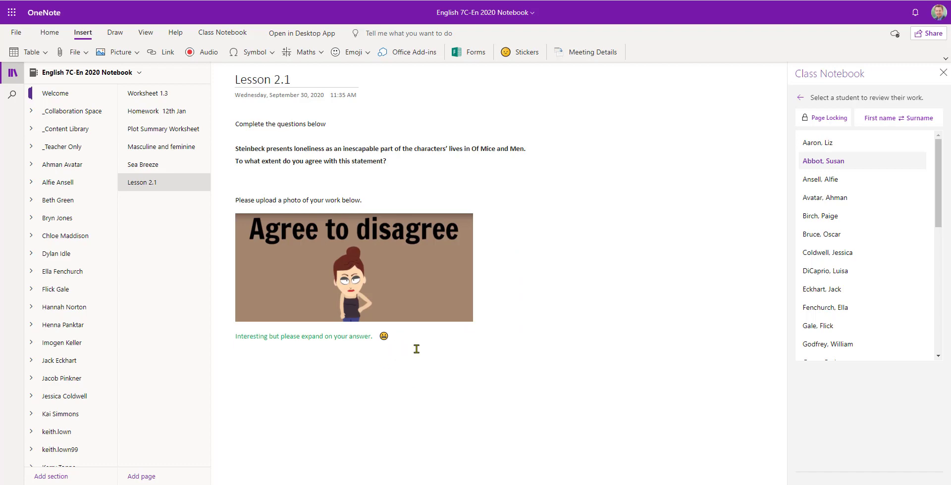
# Step: Choose the PSSST! sticker from the Office Drama sticker set
pyautogui.click(527, 53)
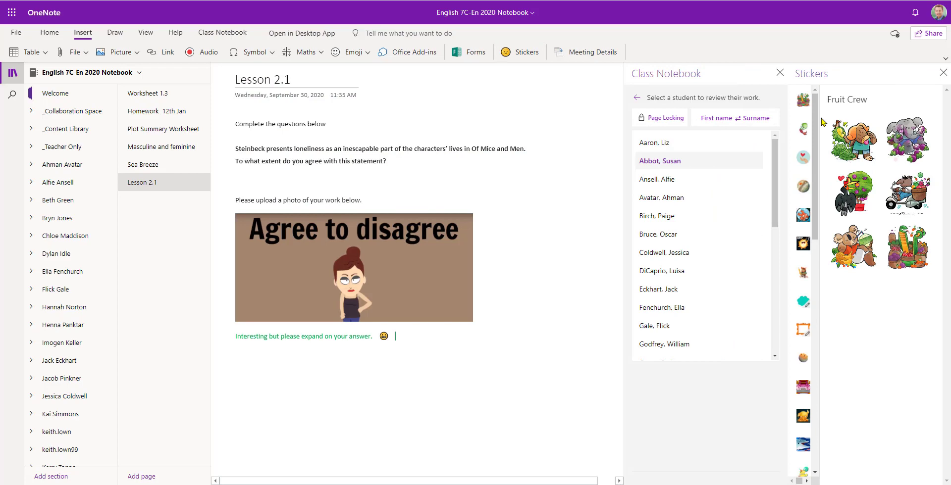
pyautogui.moveTo(817, 113); pyautogui.dragTo(816, 367)
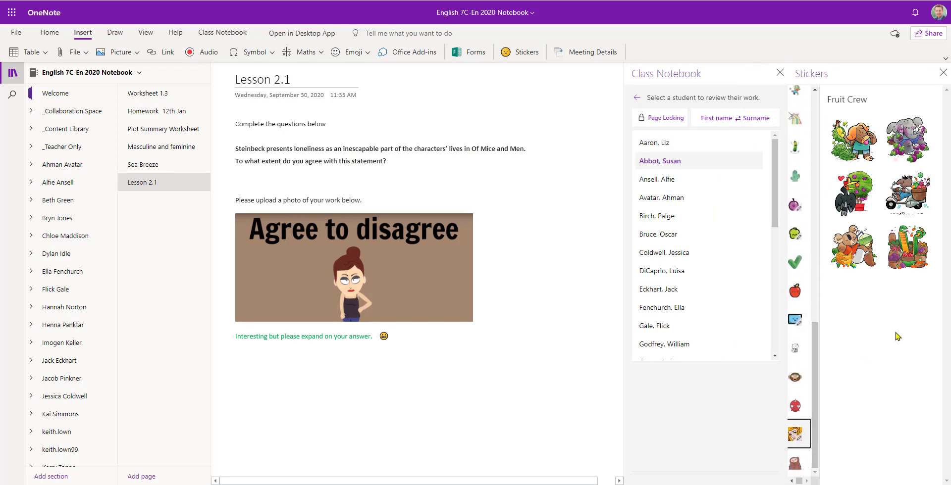
pyautogui.click(797, 440)
pyautogui.scroll(-5, 880, 421)
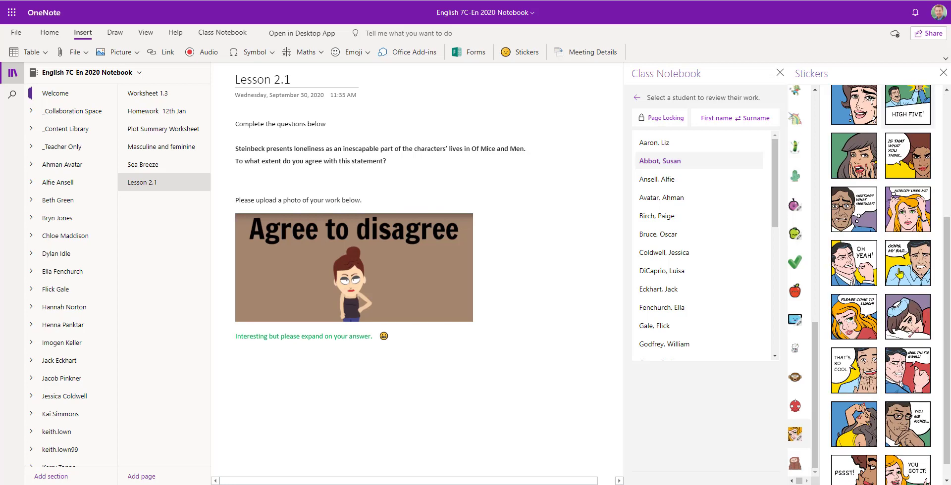
pyautogui.click(855, 468)
# Step: Caption the sticker 'Please expand on your answer', insert it, and shrink it beneath the comment
pyautogui.click(881, 202)
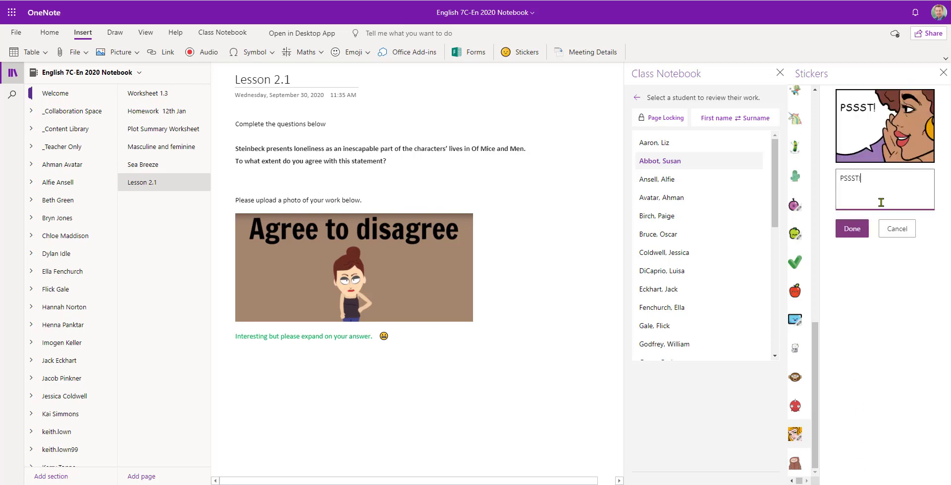
pyautogui.press('BackSpace')
pyautogui.press('BackSpace')
pyautogui.press('BackSpace')
pyautogui.press('BackSpace')
pyautogui.press('BackSpace')
pyautogui.write('Please expand on your answer')
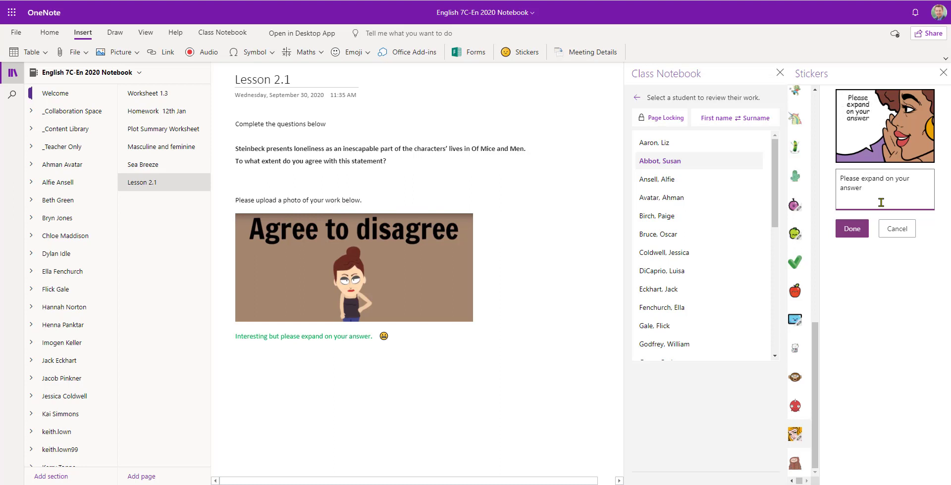
pyautogui.click(850, 234)
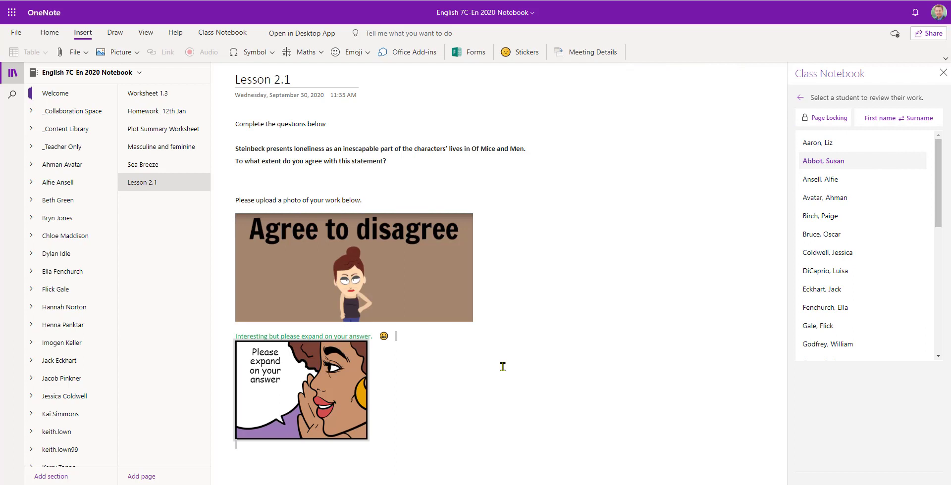
pyautogui.click(236, 341)
pyautogui.moveTo(236, 341); pyautogui.dragTo(431, 366)
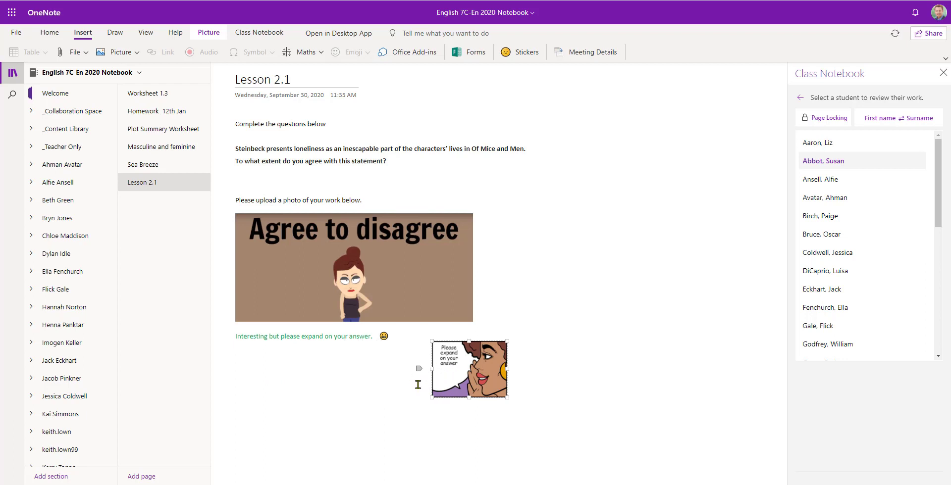
# Step: Deselect the sticker, leaving the comment, emoji and sticker on the page
pyautogui.click(380, 399)
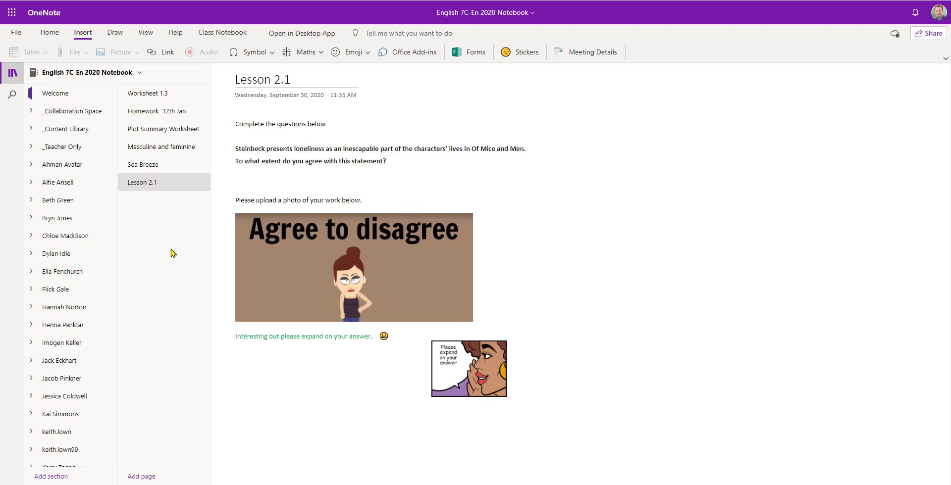
# Step: Reopen student work review for the Homework section's Lesson 2.1 page
pyautogui.click(218, 35)
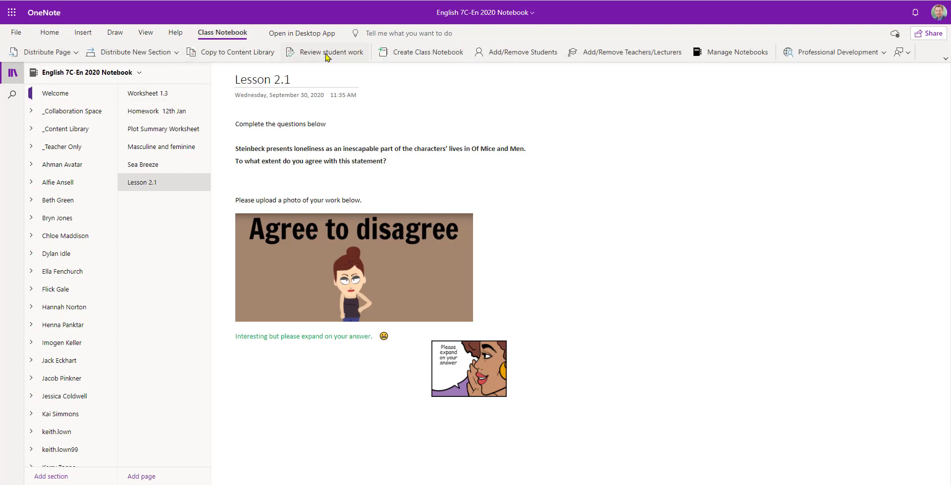
pyautogui.click(326, 54)
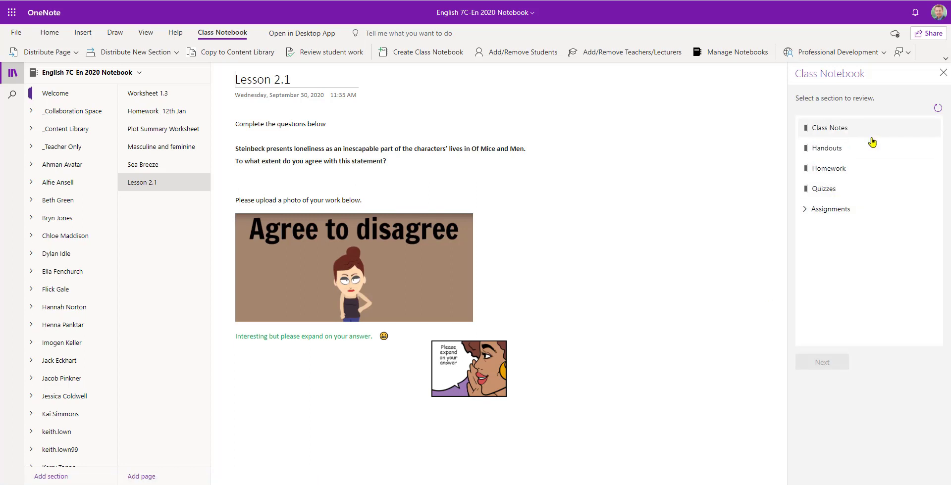
pyautogui.click(832, 171)
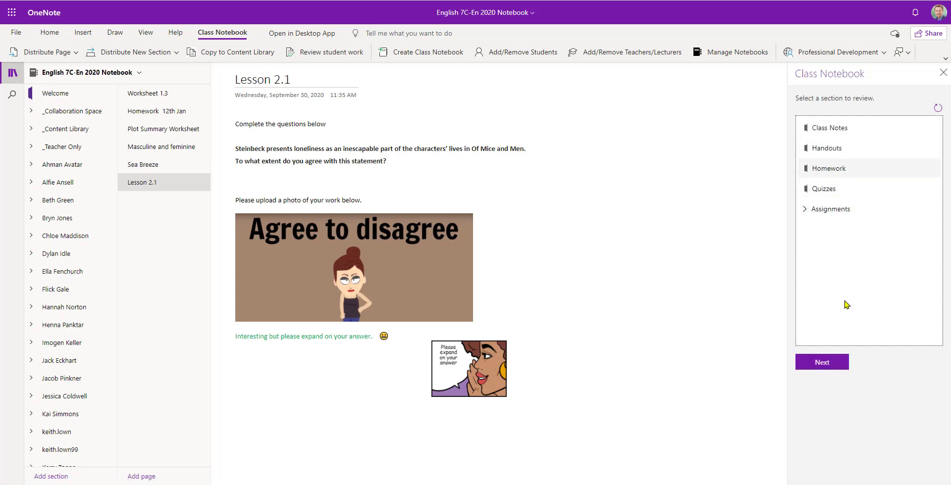
pyautogui.click(831, 364)
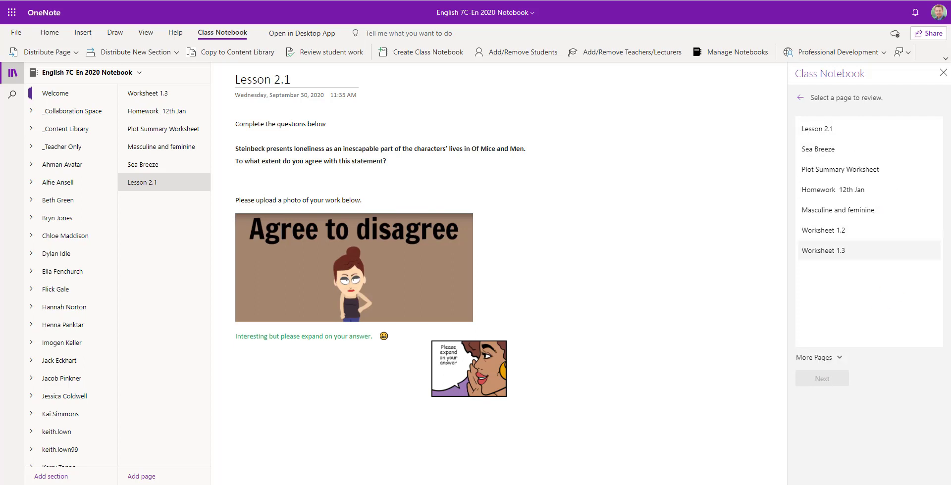
pyautogui.click(814, 130)
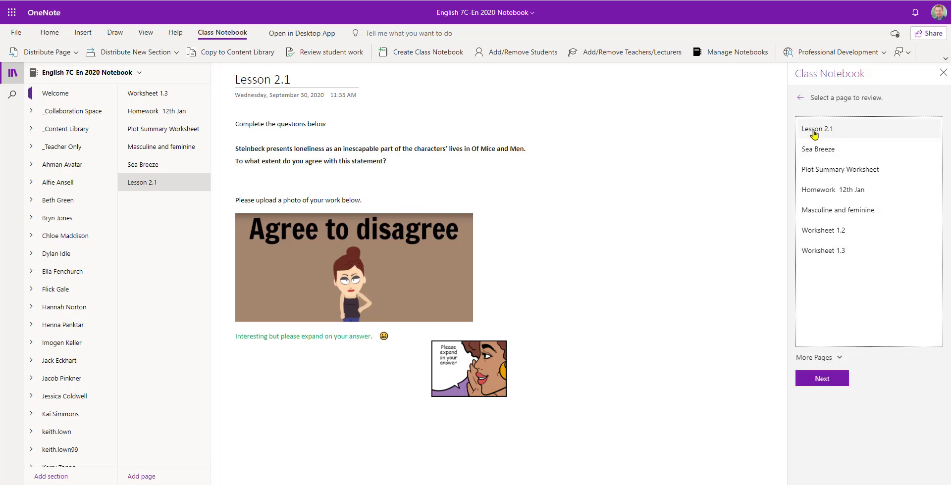
pyautogui.click(822, 379)
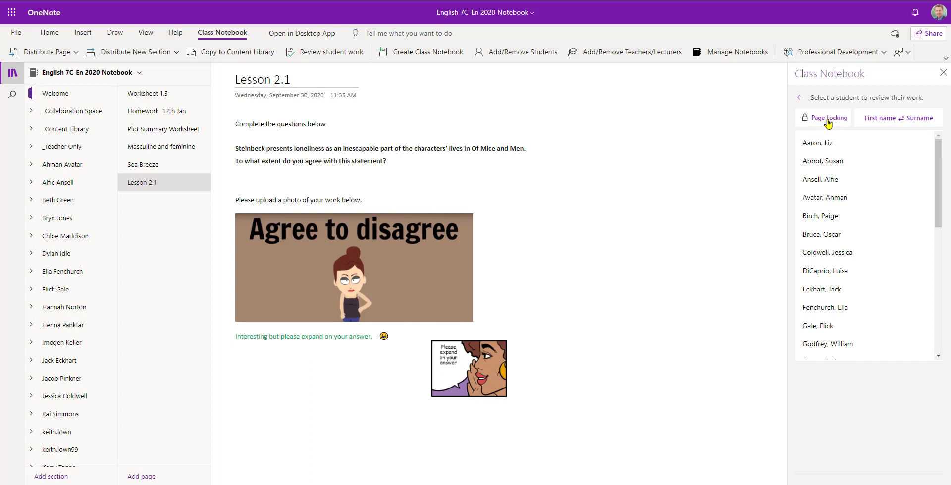
# Step: Lock the Lesson 2.1 page for all students with Page Locking and Select All
pyautogui.click(827, 120)
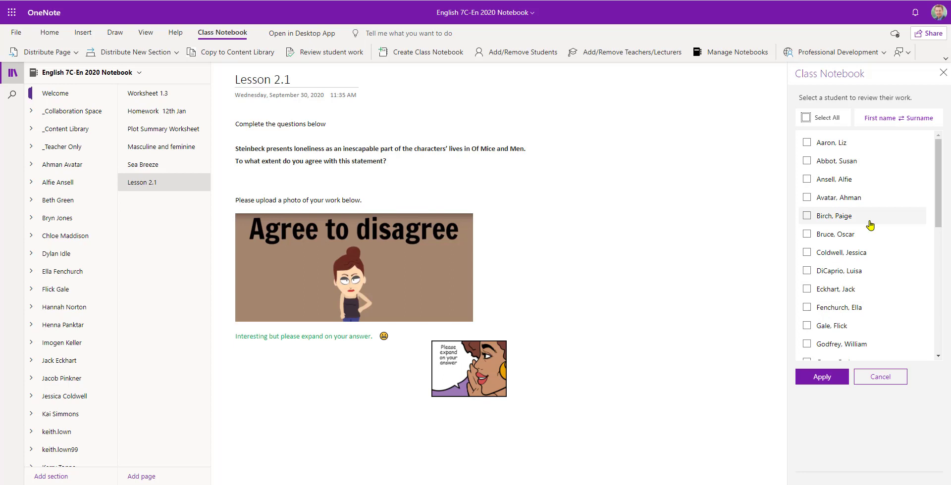
pyautogui.click(805, 118)
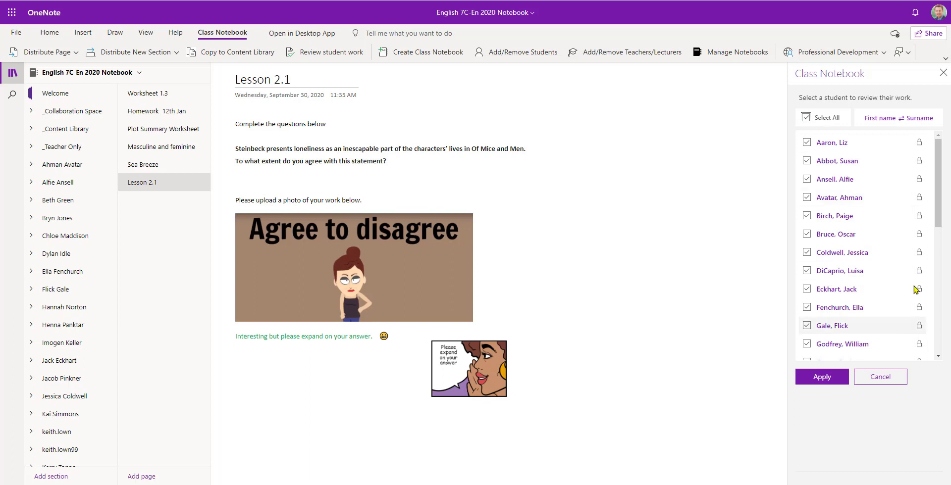
pyautogui.click(806, 118)
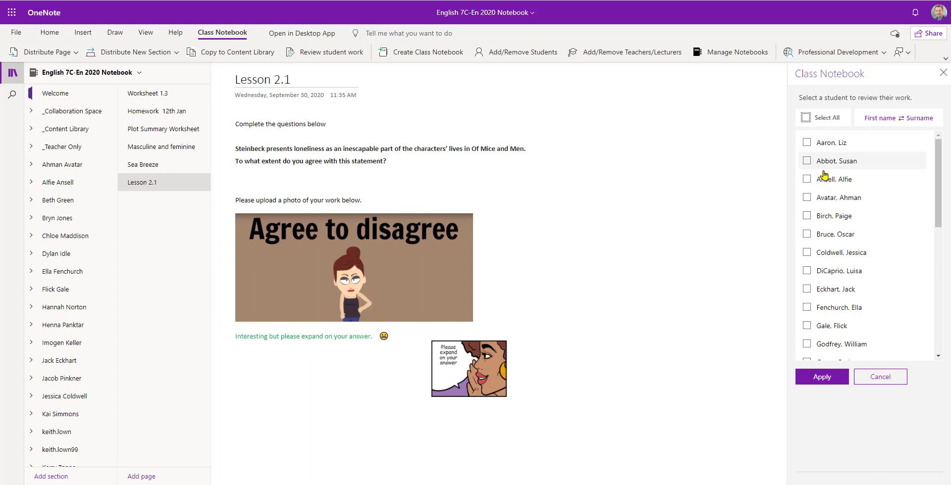
pyautogui.click(809, 161)
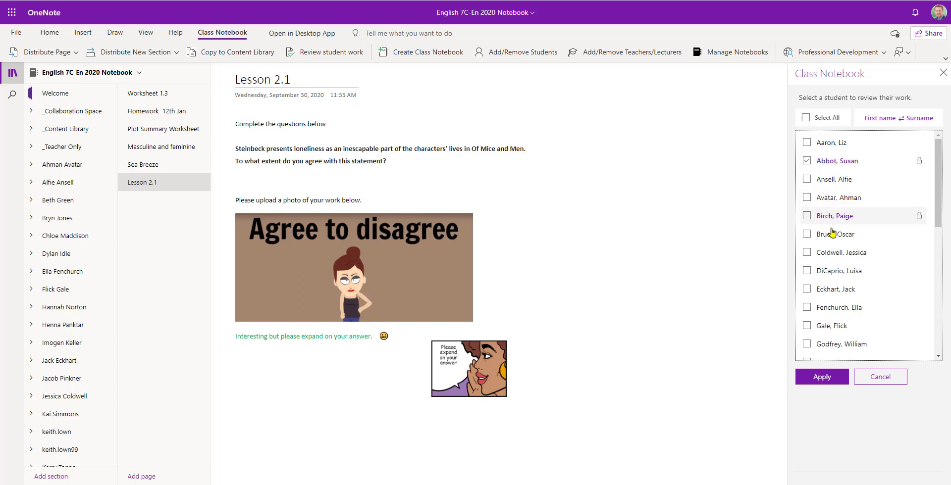
pyautogui.click(807, 253)
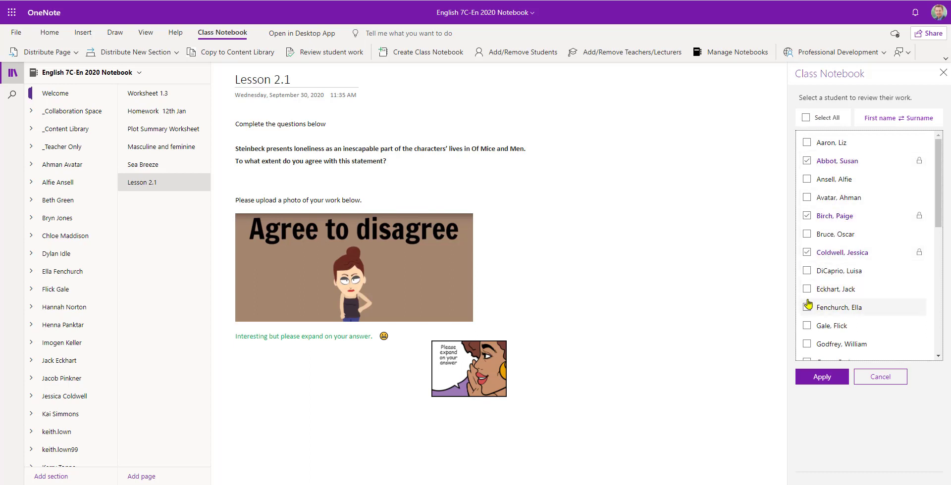
pyautogui.click(806, 289)
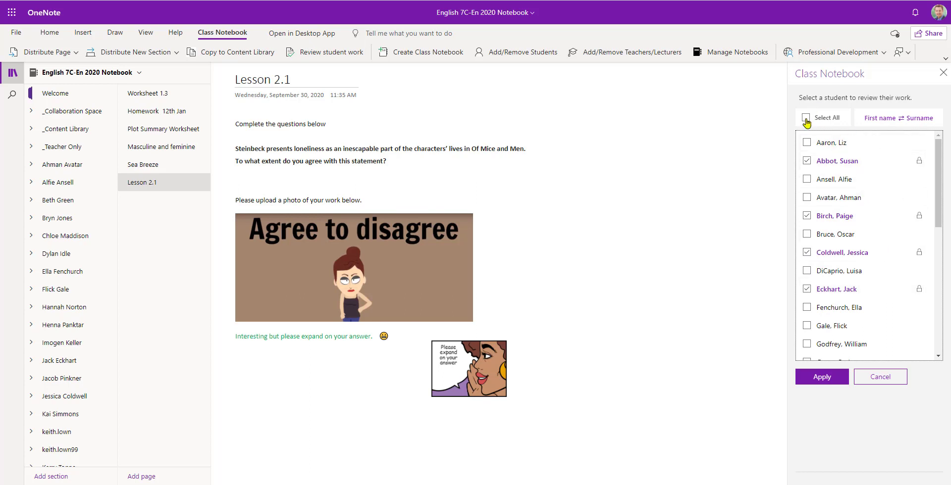
pyautogui.click(807, 118)
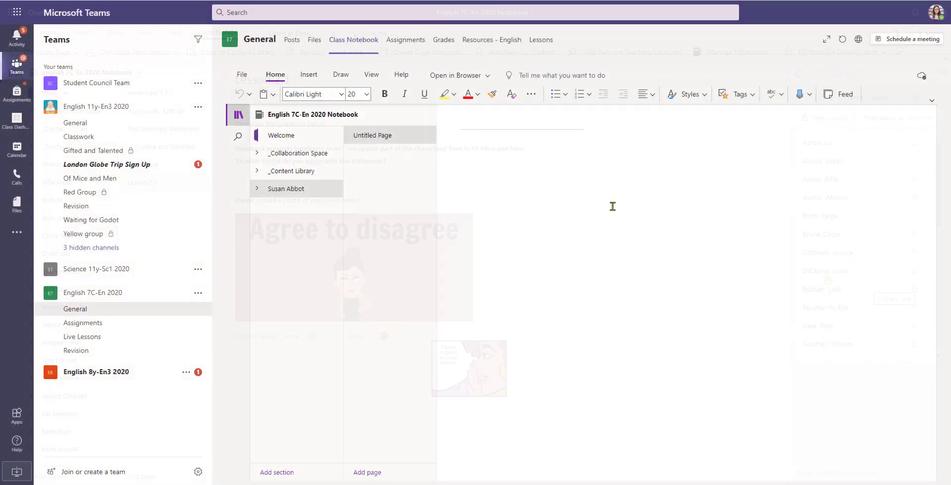
# Step: Expand the notebook full-size and open a student's Homework section to see the lock banner
pyautogui.click(826, 39)
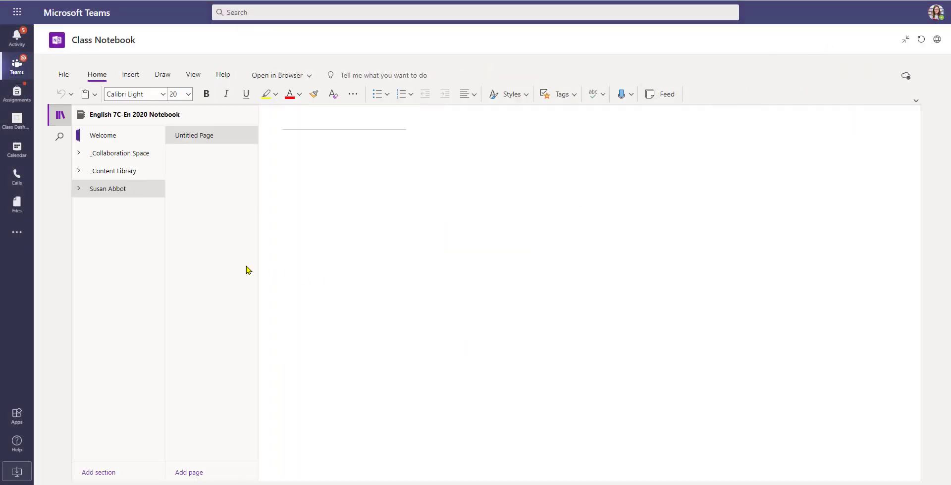
pyautogui.click(79, 190)
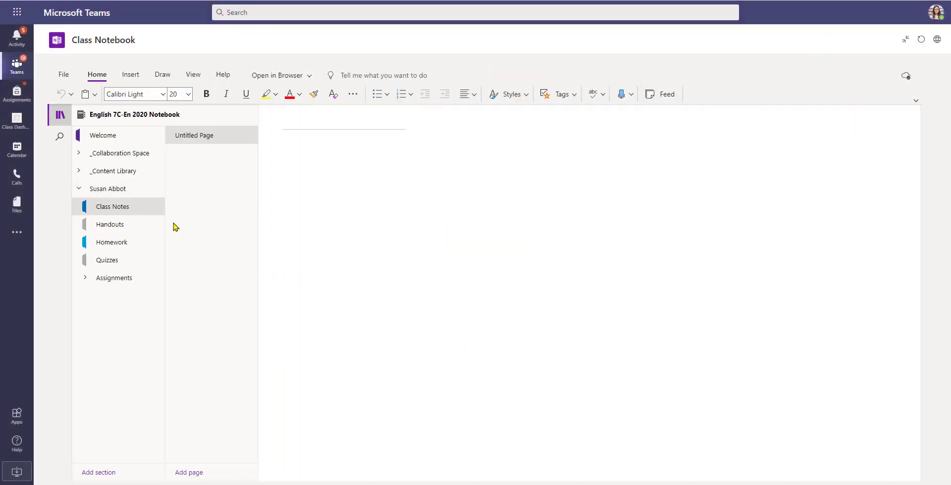
pyautogui.click(105, 244)
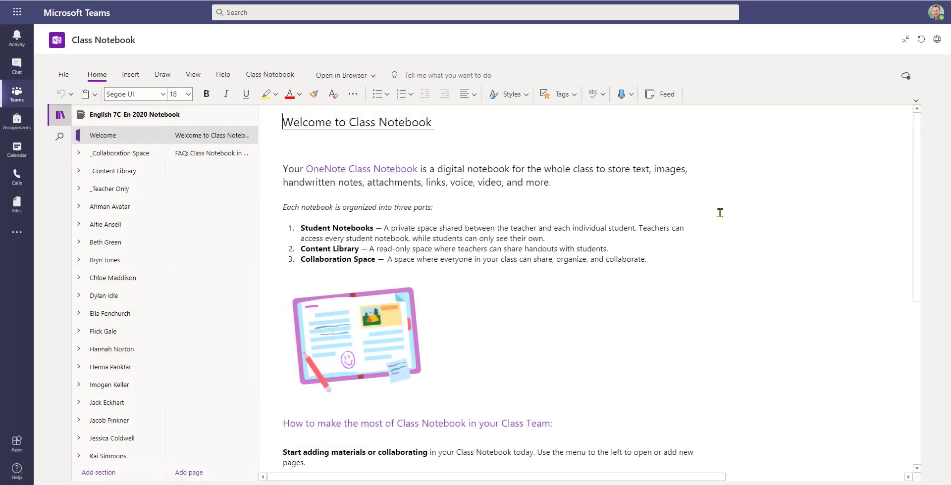
# Step: Reopen student work review for the Homework page's student list
pyautogui.click(287, 77)
pyautogui.click(377, 98)
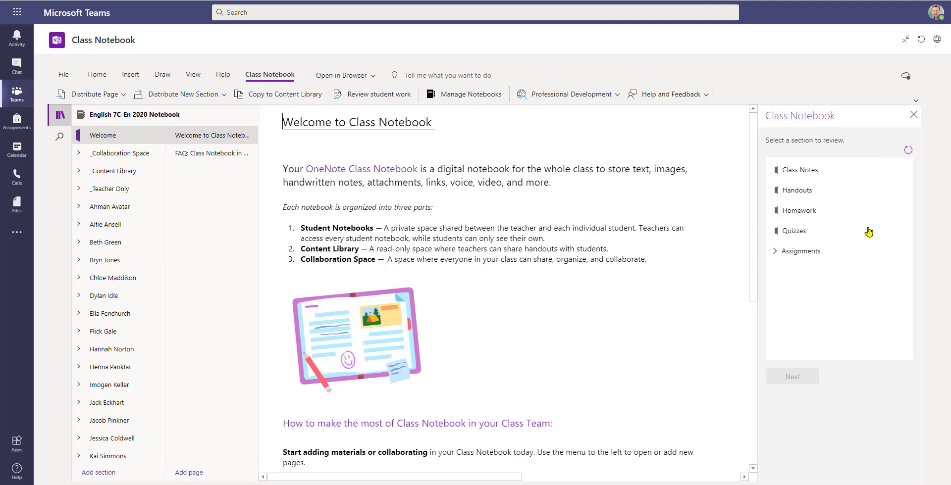
pyautogui.click(863, 214)
pyautogui.click(792, 377)
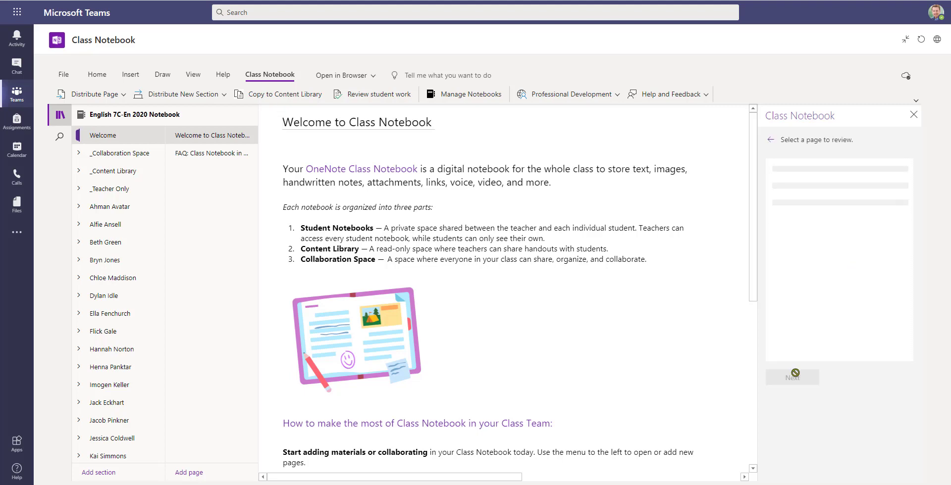
pyautogui.click(792, 393)
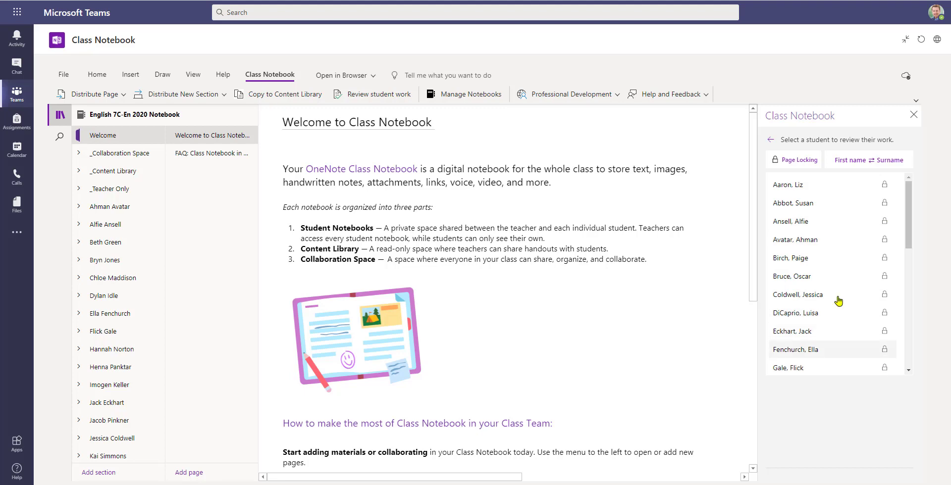
# Step: Clear every student in Page Locking and apply, unlocking the page for all
pyautogui.click(799, 160)
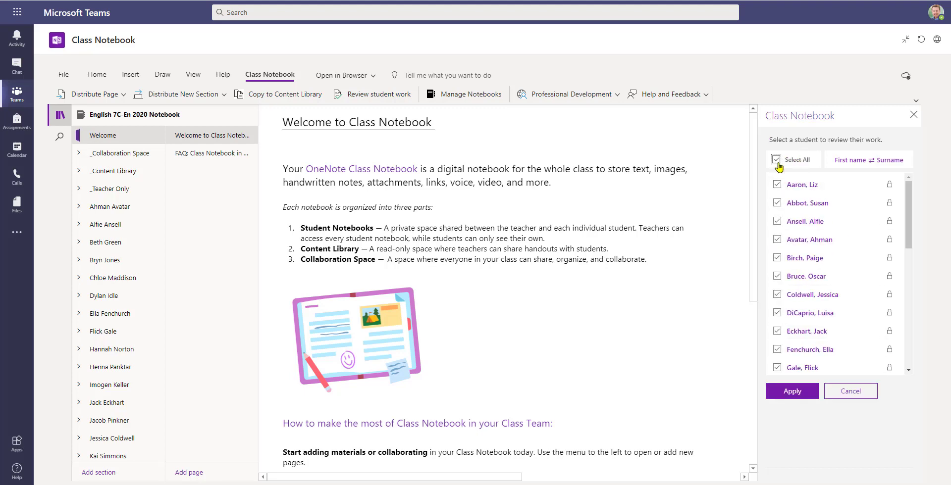
pyautogui.click(777, 203)
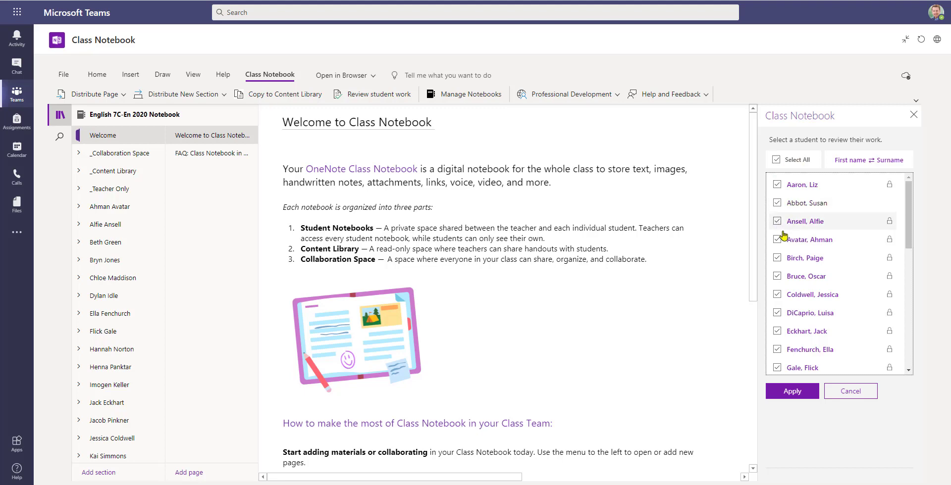
pyautogui.click(778, 239)
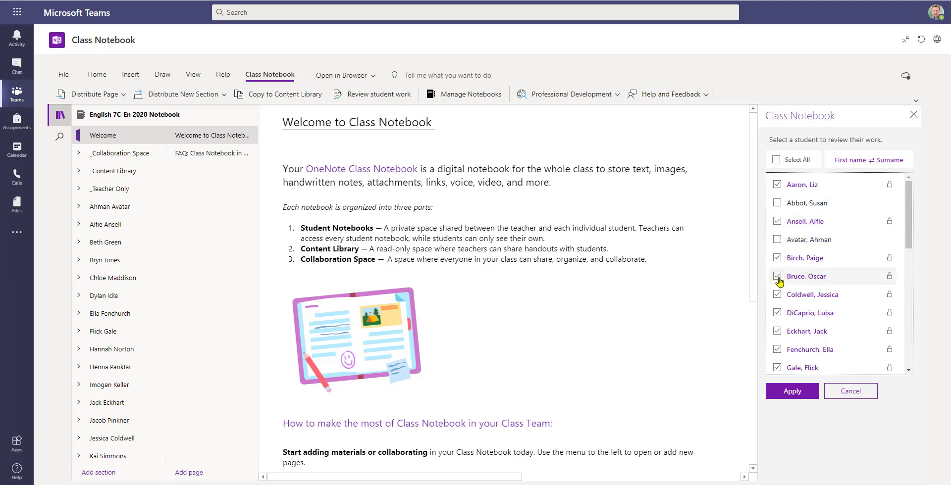
pyautogui.click(776, 160)
pyautogui.click(777, 160)
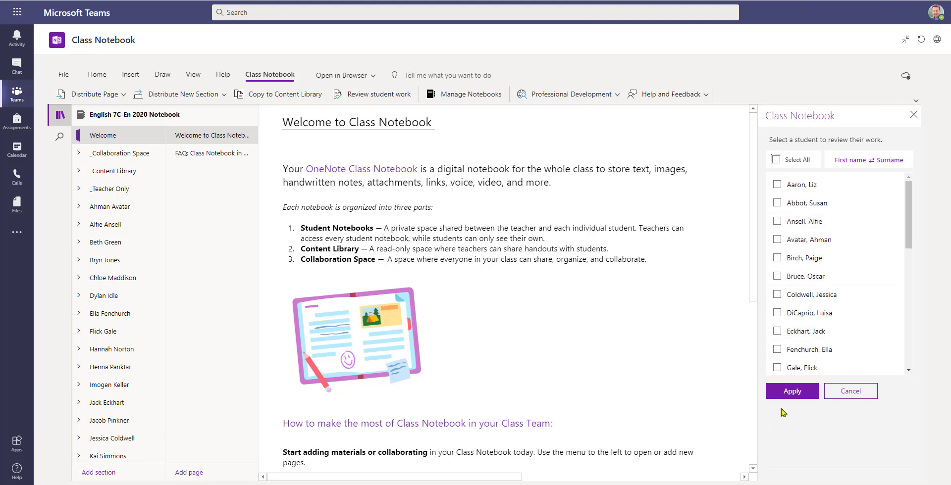
pyautogui.click(791, 393)
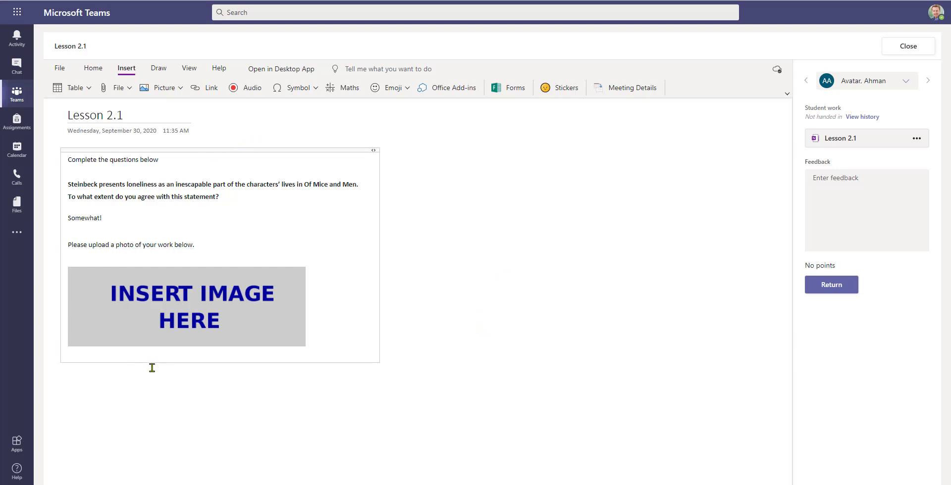
# Step: Return the work with the comment 'Please expand not enough content.' and close the assignment review
pyautogui.click(829, 180)
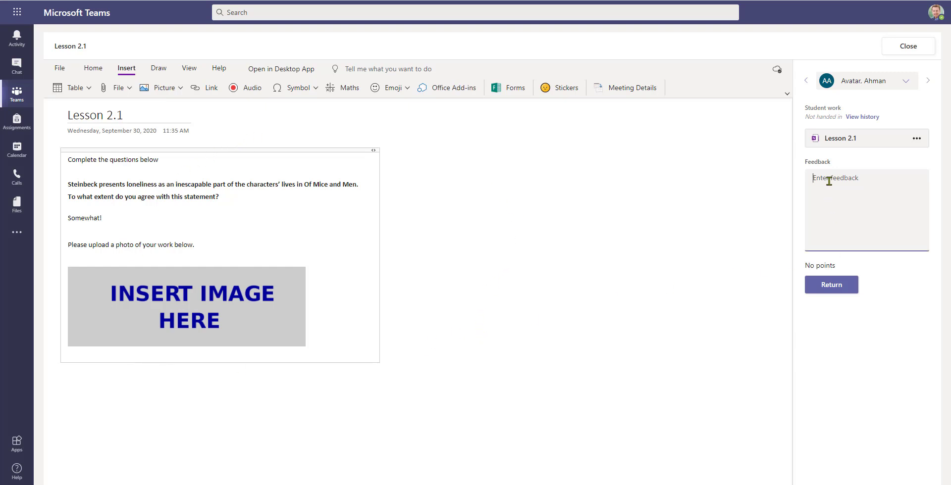
pyautogui.write('Please expand not enough content.')
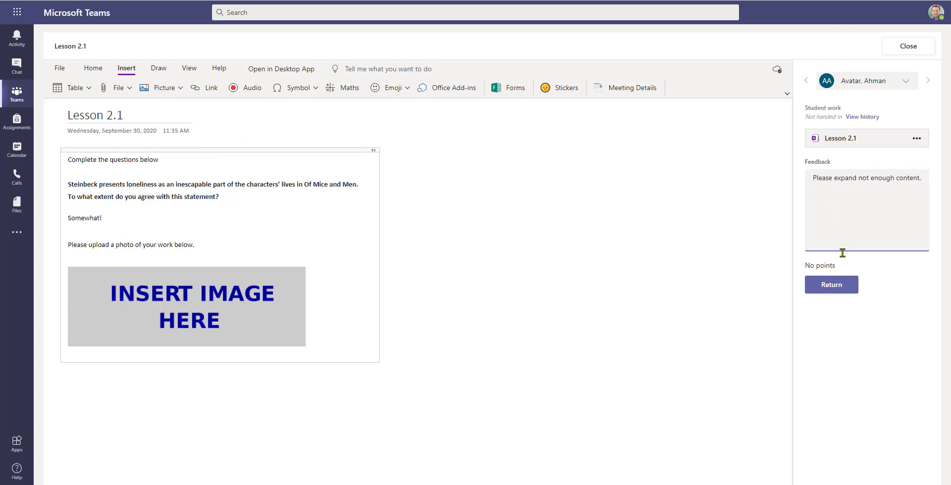
pyautogui.click(841, 284)
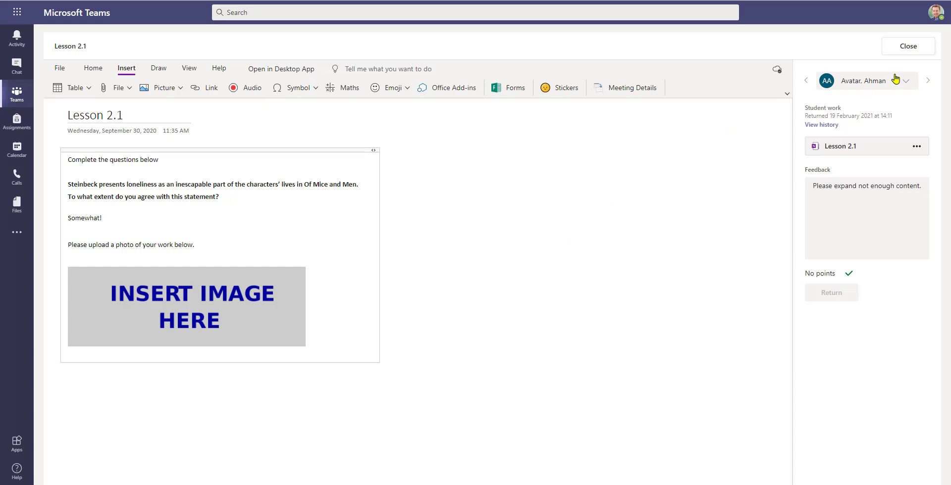
pyautogui.click(906, 51)
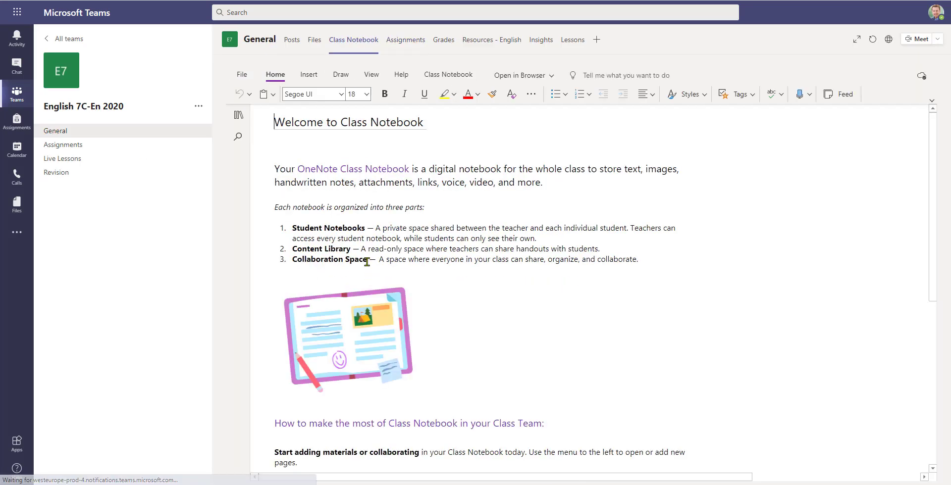
# Step: Use Review student work's Page Locking to lock Lesson 2.1 for just the feedback student
pyautogui.click(449, 75)
pyautogui.click(799, 398)
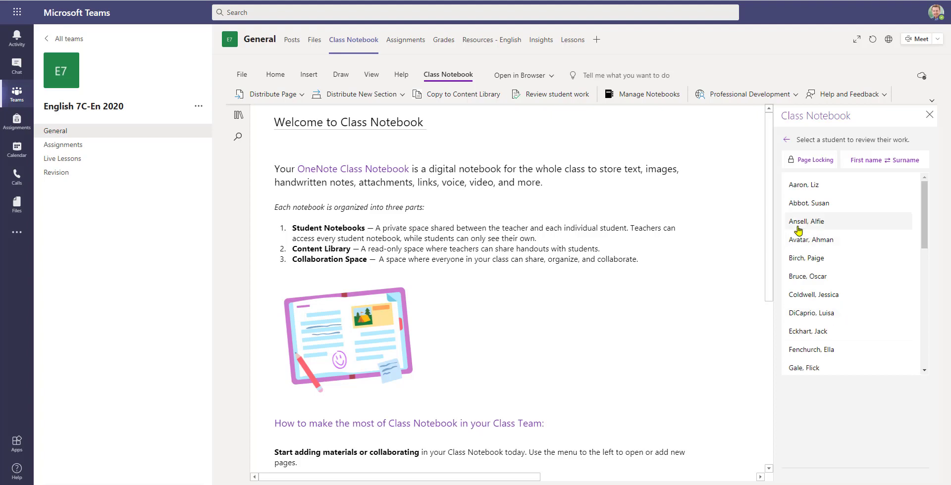
pyautogui.click(795, 240)
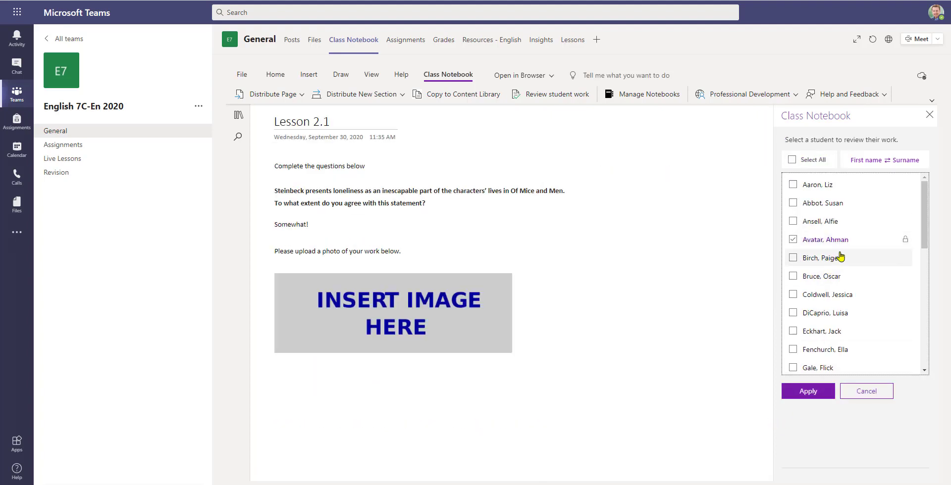
pyautogui.click(808, 397)
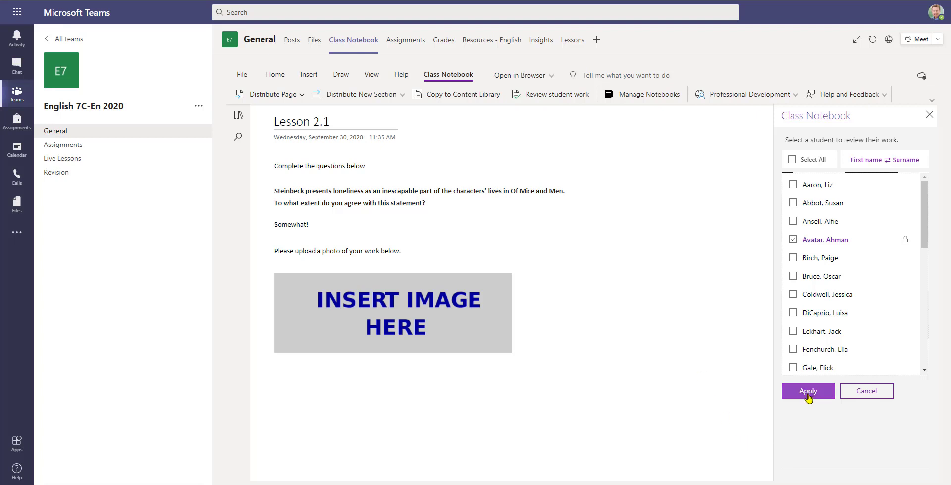